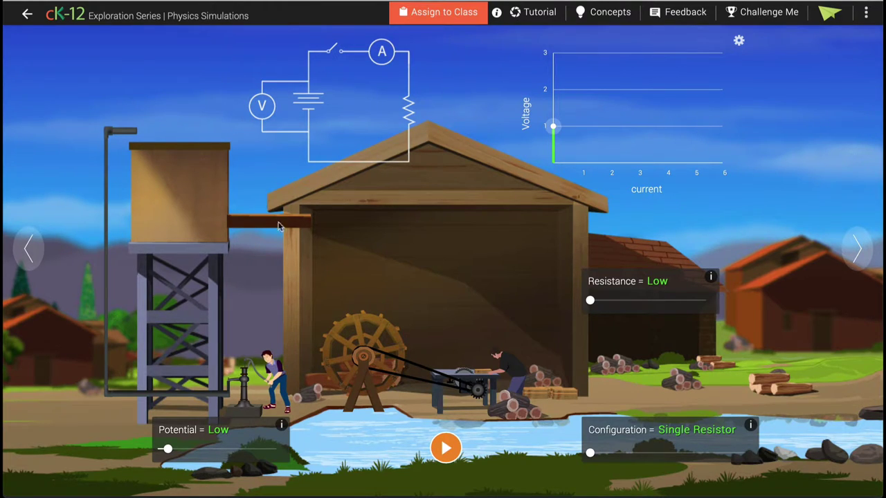
Step: Run the water-wheel circuit simulation and step the potential through Medium and High before returning it to Low
{"action": "left_click", "coordinate": [445, 450]}
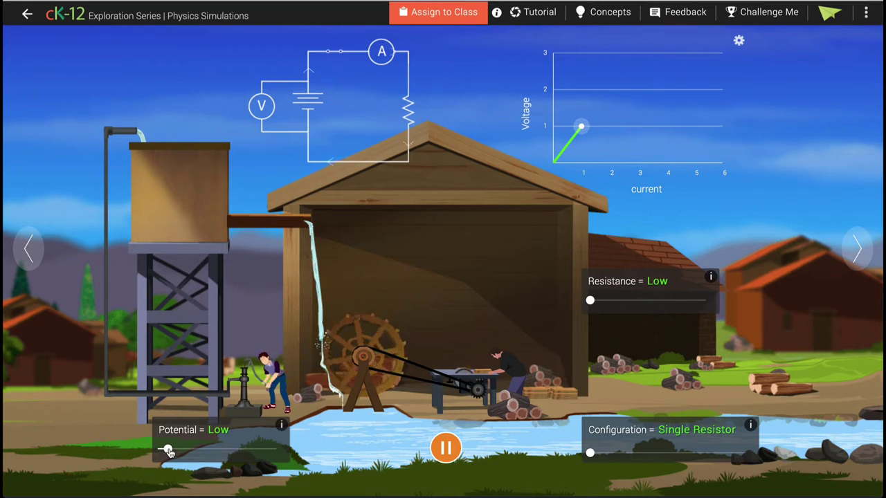
{"action": "left_click_drag", "start_coordinate": [169, 451], "coordinate": [209, 451]}
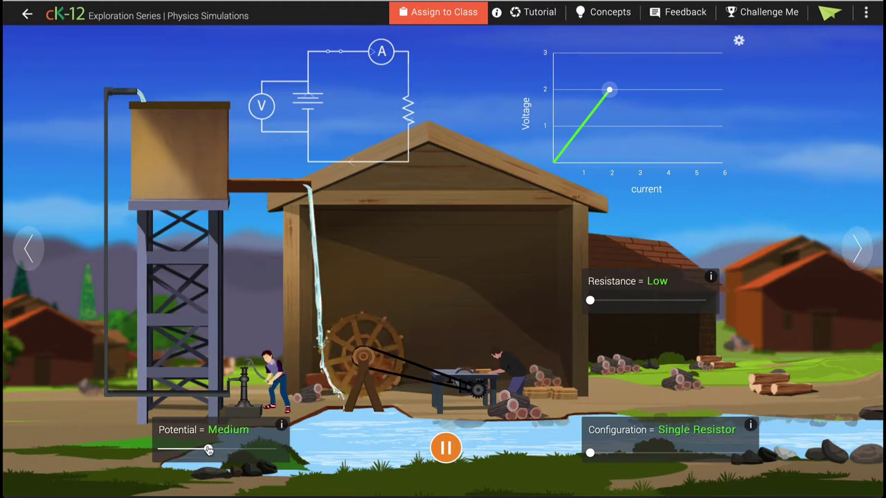
{"action": "left_click_drag", "start_coordinate": [208, 450], "coordinate": [276, 452]}
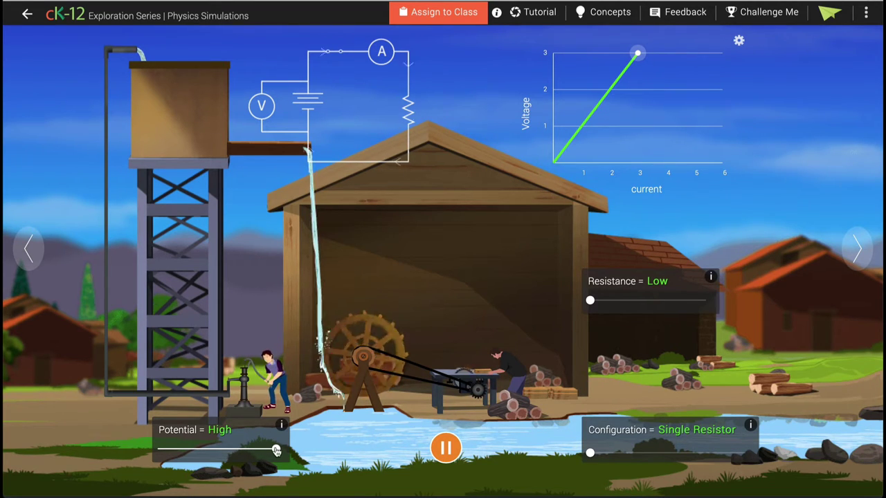
{"action": "left_click_drag", "start_coordinate": [276, 451], "coordinate": [163, 451]}
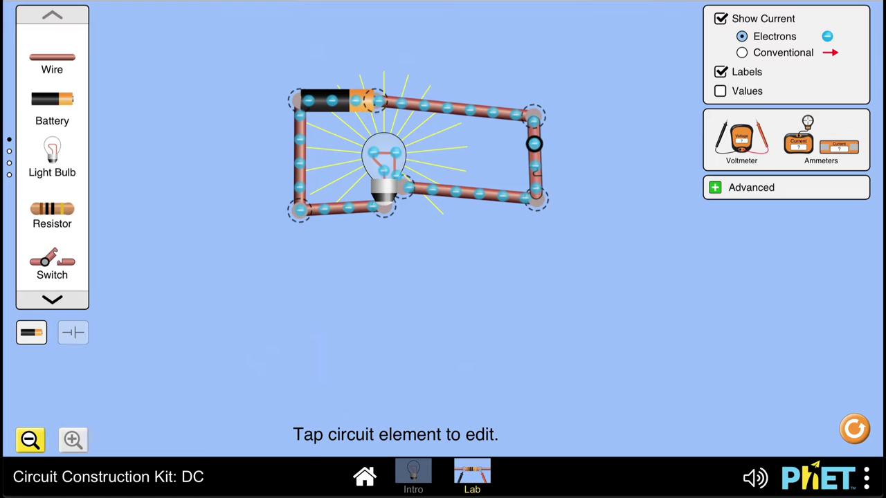
Step: In Circuit Construction Kit: DC, open the loop at the battery's positive end, insert a second battery in series, and set it to 52 volts
{"action": "left_click", "coordinate": [380, 101]}
{"action": "left_click", "coordinate": [378, 48]}
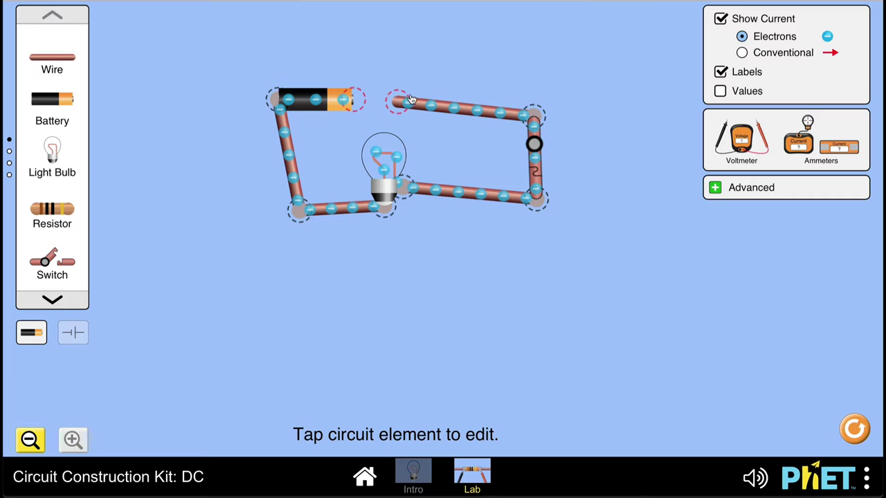
{"action": "left_click_drag", "start_coordinate": [411, 100], "coordinate": [502, 76]}
{"action": "left_click_drag", "start_coordinate": [53, 99], "coordinate": [375, 105]}
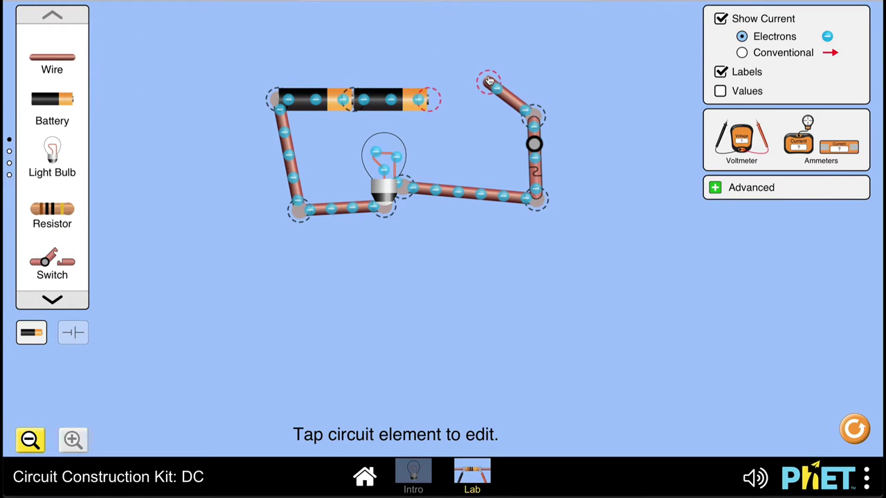
{"action": "left_click_drag", "start_coordinate": [438, 103], "coordinate": [438, 104]}
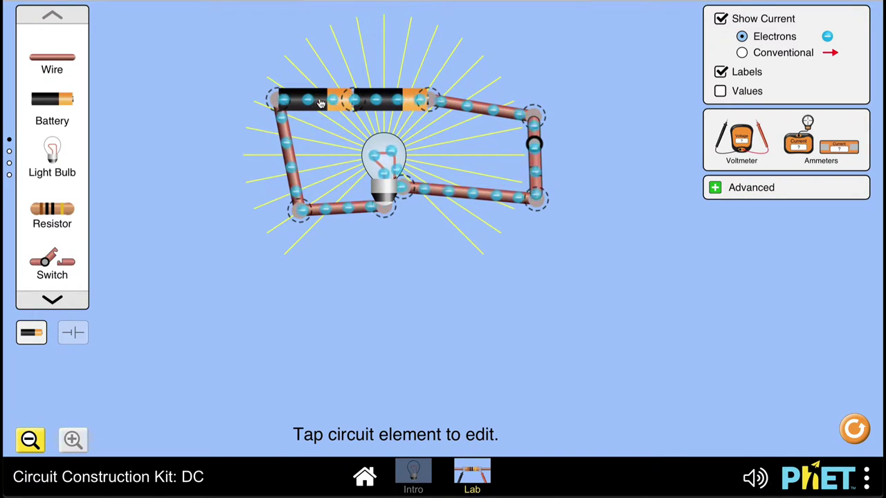
{"action": "left_click", "coordinate": [390, 96]}
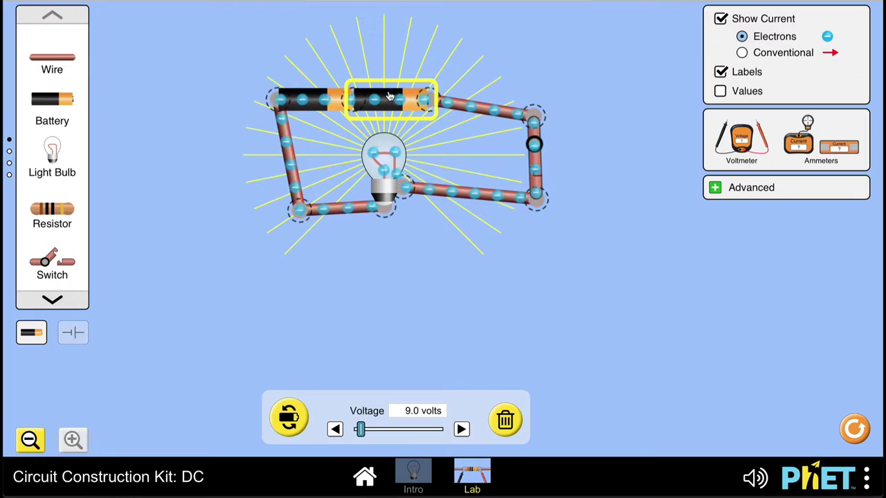
{"action": "left_click_drag", "start_coordinate": [361, 430], "coordinate": [394, 443]}
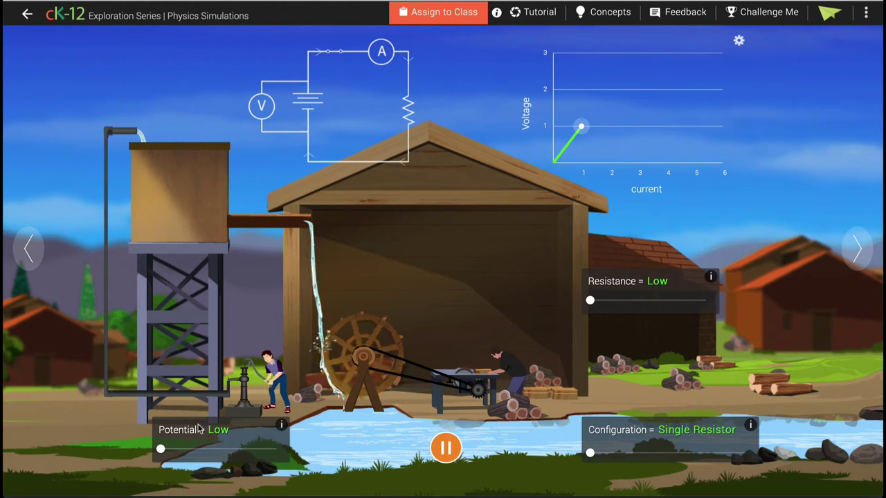
Step: In the CK-12 water-wheel simulation, compare Medium and Low potential, and raise the potential through Medium to High
{"action": "left_click_drag", "start_coordinate": [161, 451], "coordinate": [220, 452]}
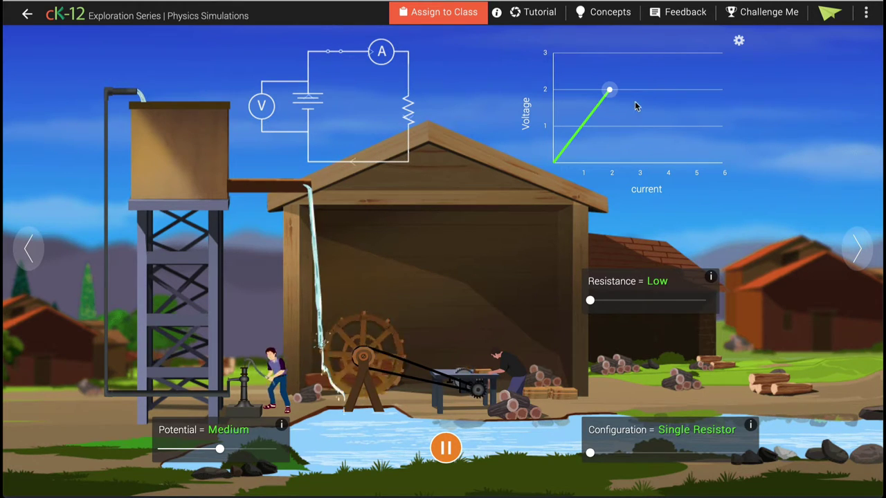
{"action": "left_click_drag", "start_coordinate": [219, 451], "coordinate": [160, 449]}
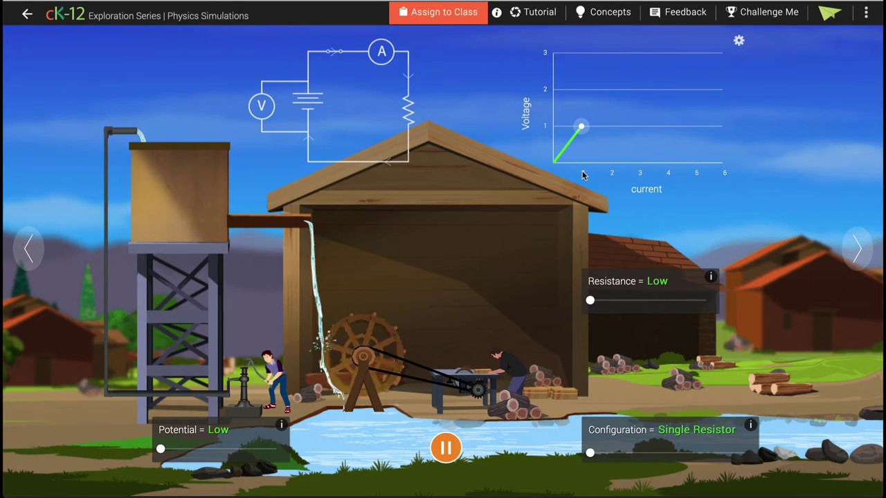
{"action": "left_click_drag", "start_coordinate": [161, 452], "coordinate": [217, 452]}
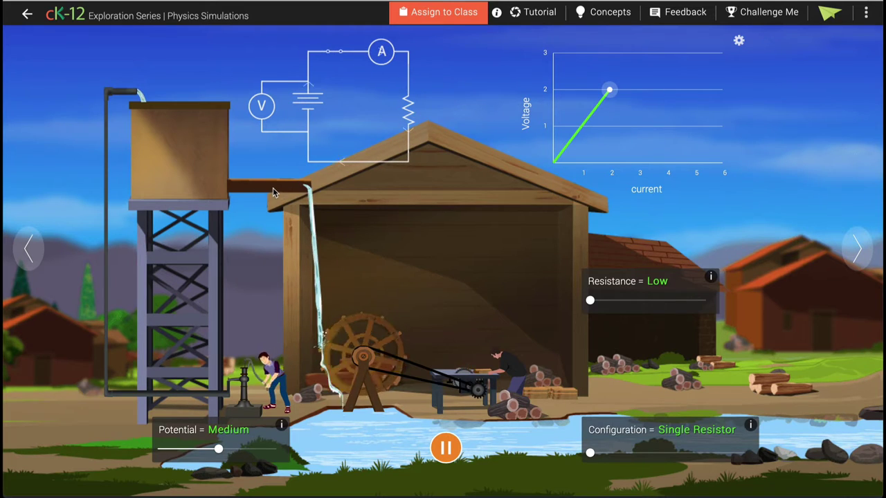
{"action": "left_click_drag", "start_coordinate": [220, 454], "coordinate": [274, 451]}
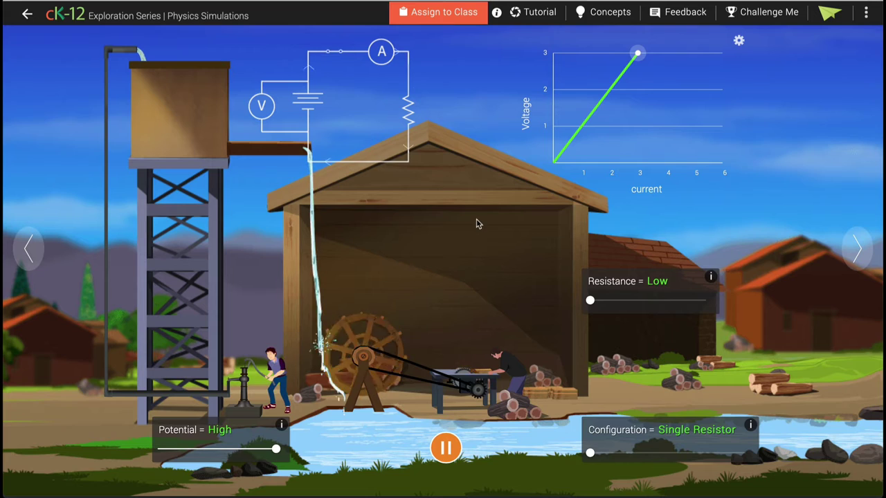
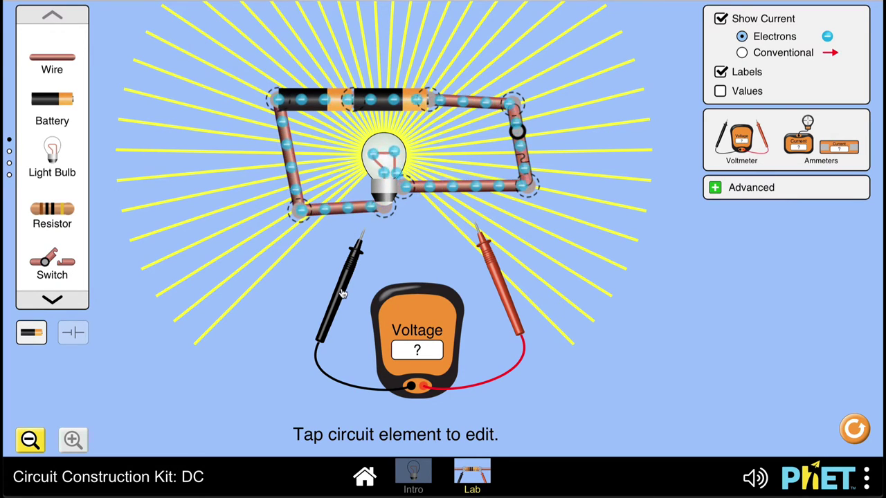
Step: In Circuit Construction Kit: DC, place the voltmeter's black and red probes on the light bulb's two terminals
{"action": "left_click_drag", "start_coordinate": [347, 299], "coordinate": [358, 274]}
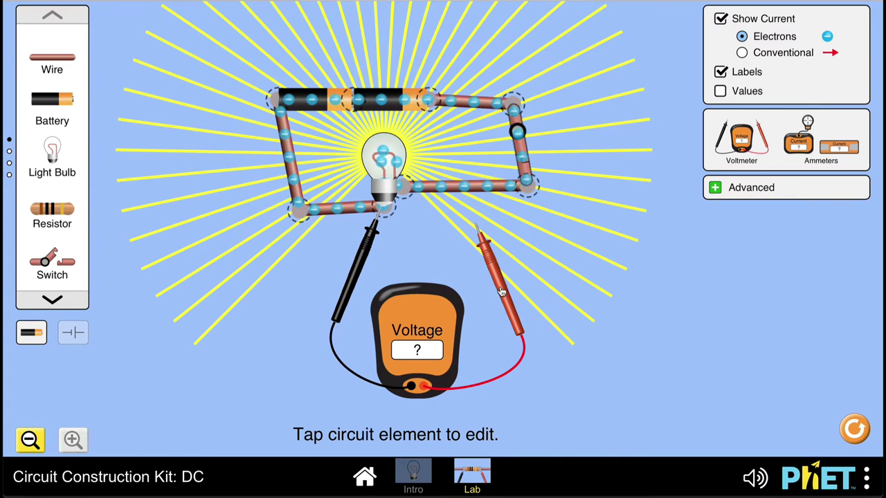
{"action": "left_click_drag", "start_coordinate": [504, 285], "coordinate": [436, 262]}
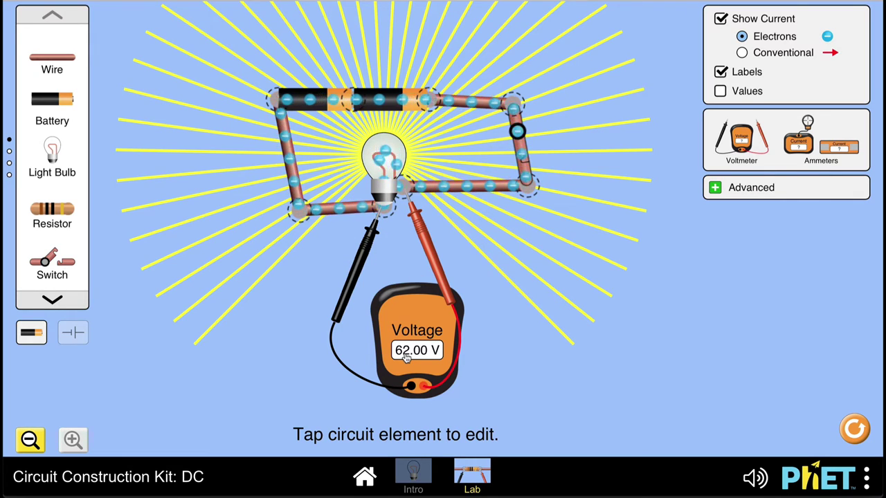
Step: Set the second battery's voltage to 10 volts and deselect it
{"action": "left_click", "coordinate": [408, 95]}
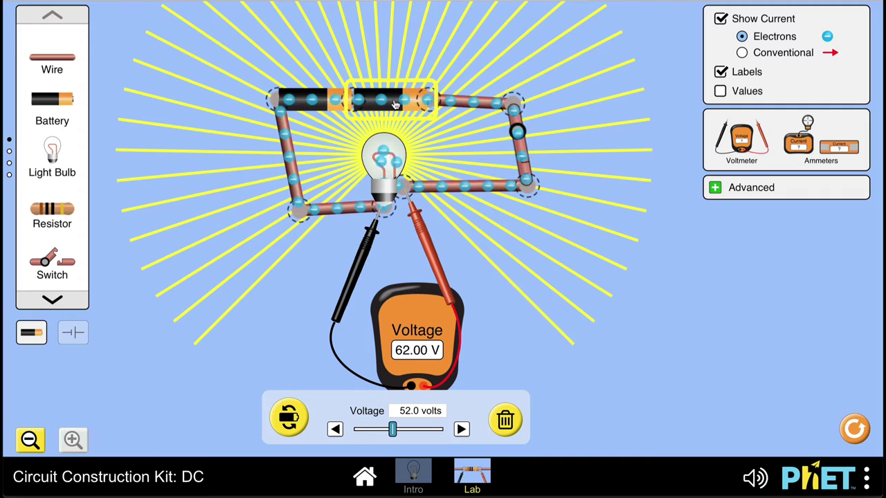
{"action": "left_click_drag", "start_coordinate": [392, 431], "coordinate": [361, 431]}
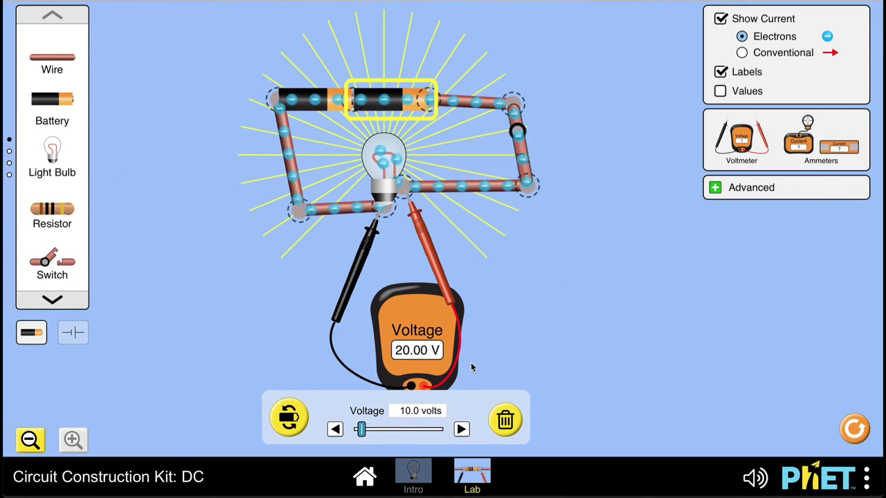
{"action": "left_click", "coordinate": [475, 366]}
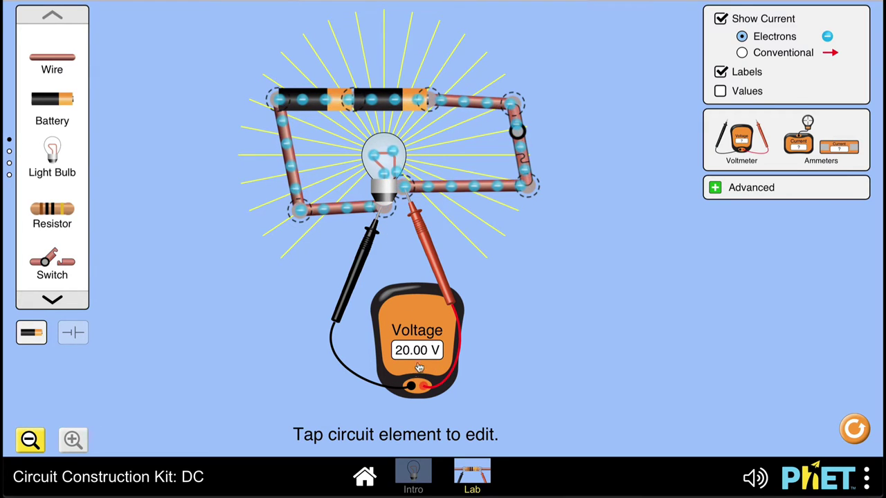
{"action": "left_click", "coordinate": [315, 101]}
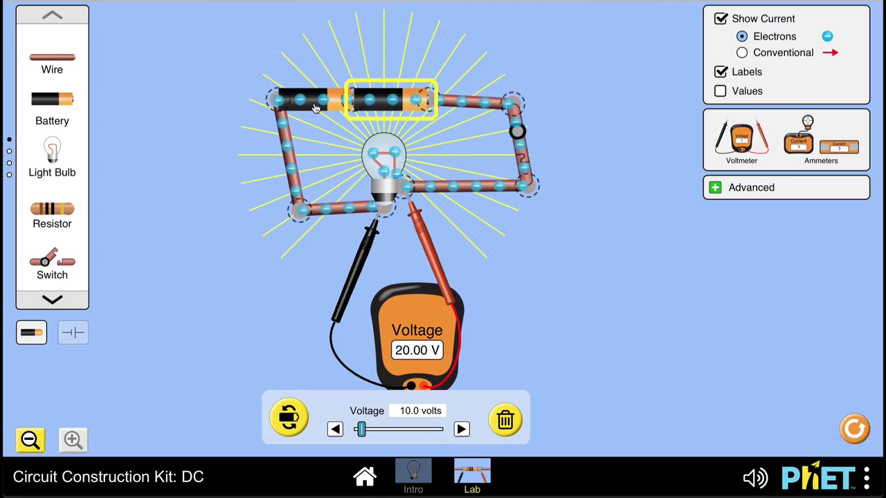
{"action": "left_click", "coordinate": [451, 300]}
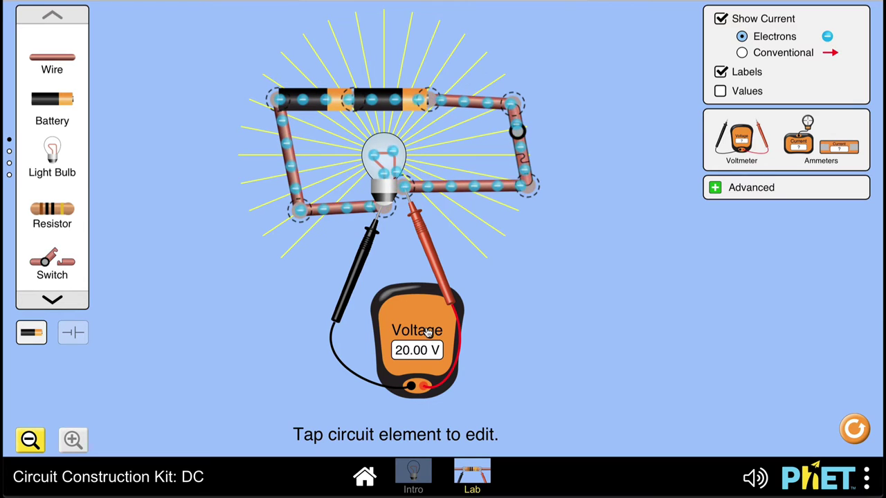
Step: Add a probe ammeter beside the voltmeter and place its sensor on the wire between the bulb and the switch
{"action": "left_click_drag", "start_coordinate": [801, 149], "coordinate": [546, 274]}
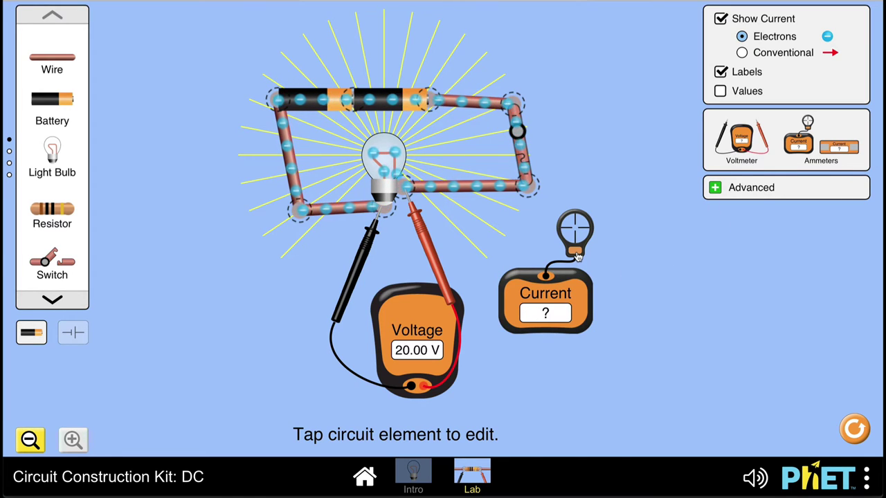
{"action": "left_click_drag", "start_coordinate": [575, 256], "coordinate": [480, 216]}
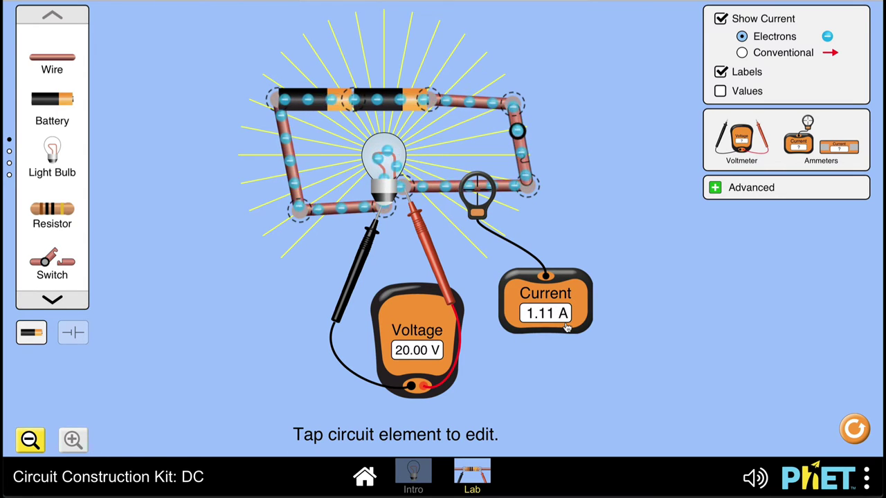
Step: Raise the first battery's voltage to 59 volts, lower it to 47 volts, and deselect the battery
{"action": "left_click", "coordinate": [310, 94]}
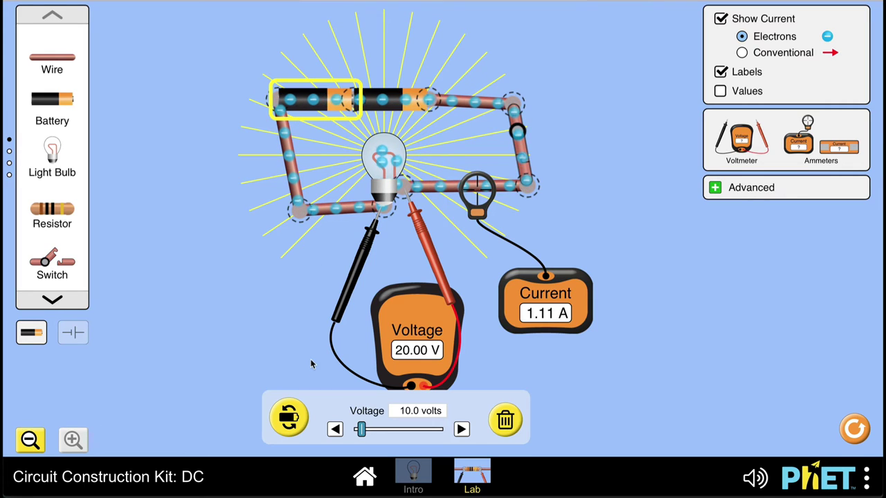
{"action": "left_click_drag", "start_coordinate": [361, 430], "coordinate": [398, 431]}
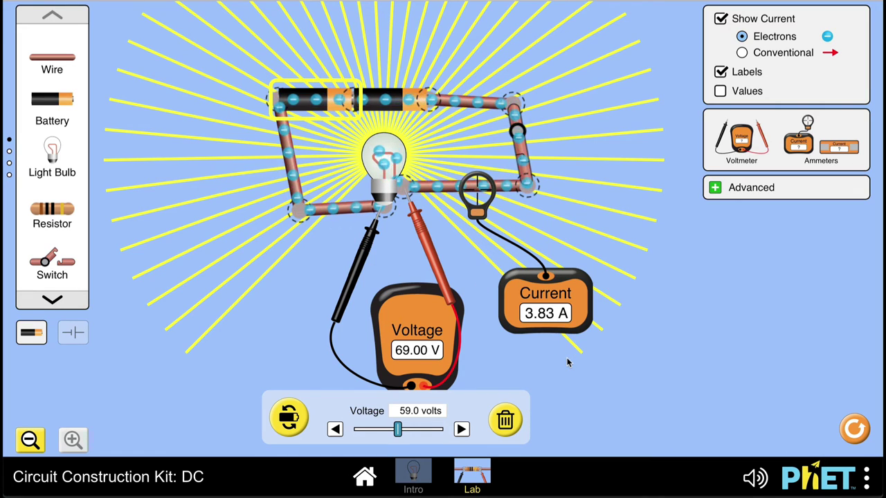
{"action": "mouse_move", "coordinate": [398, 430]}
{"action": "left_mouse_down"}
{"action": "mouse_move", "coordinate": [429, 430]}
{"action": "mouse_move", "coordinate": [386, 431]}
{"action": "mouse_move", "coordinate": [426, 430]}
{"action": "mouse_move", "coordinate": [373, 440]}
{"action": "mouse_move", "coordinate": [421, 443]}
{"action": "mouse_move", "coordinate": [390, 443]}
{"action": "left_mouse_up"}
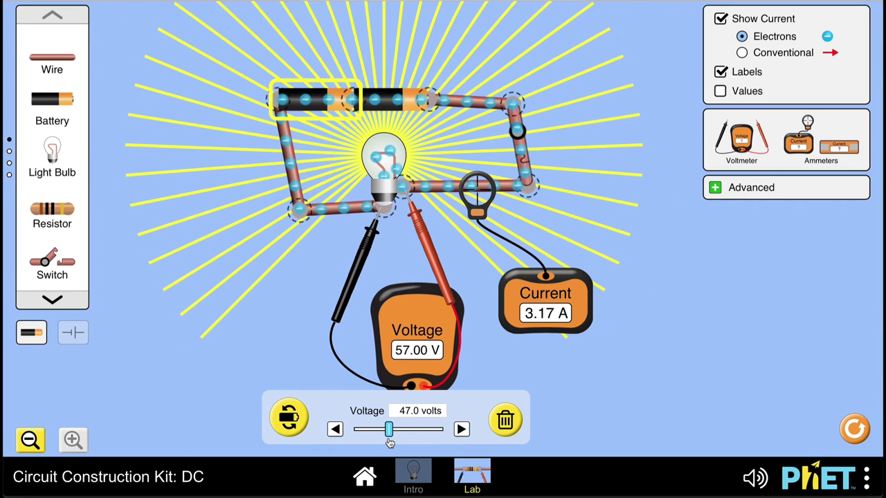
{"action": "left_click", "coordinate": [572, 298]}
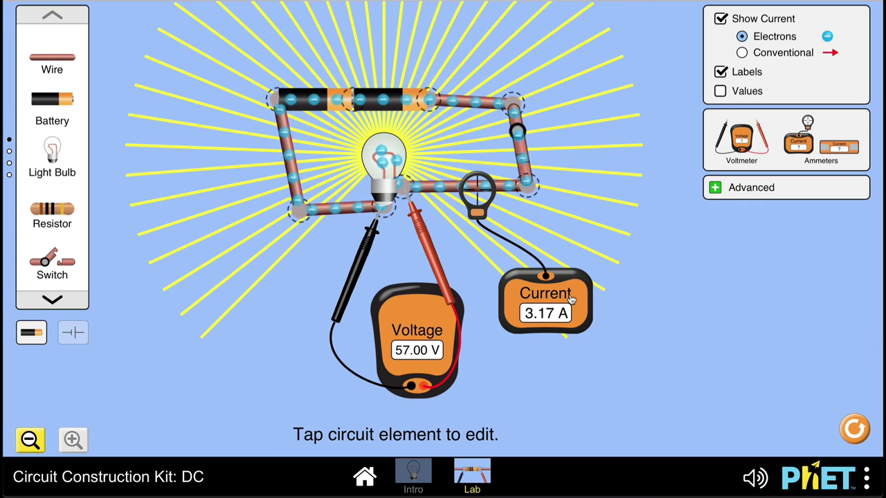
Step: Put the probe ammeter away and place an in-line ammeter below the switch, keeping the voltmeter's black probe on the bulb
{"action": "left_click_drag", "start_coordinate": [571, 298], "coordinate": [806, 121]}
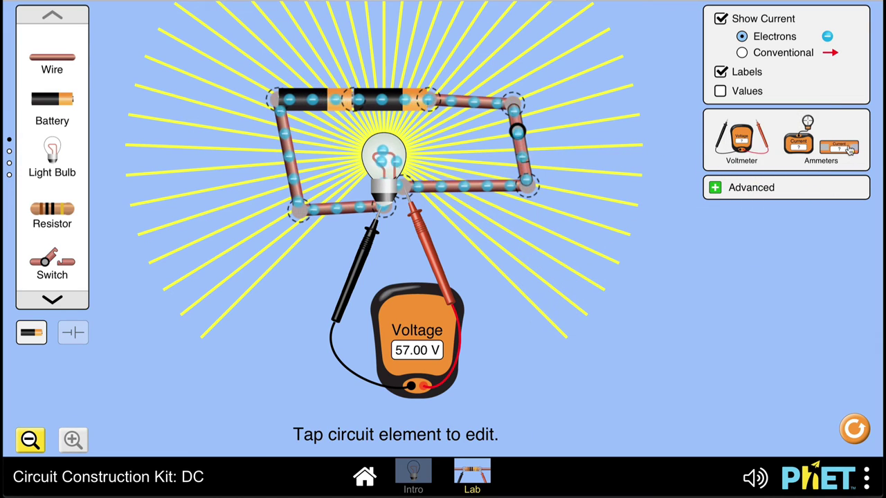
{"action": "left_click_drag", "start_coordinate": [849, 150], "coordinate": [579, 294]}
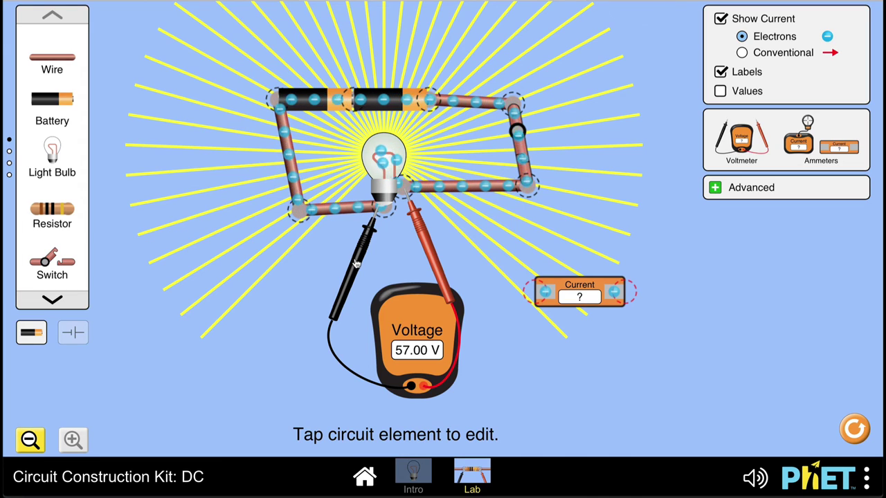
{"action": "left_click_drag", "start_coordinate": [355, 263], "coordinate": [361, 263]}
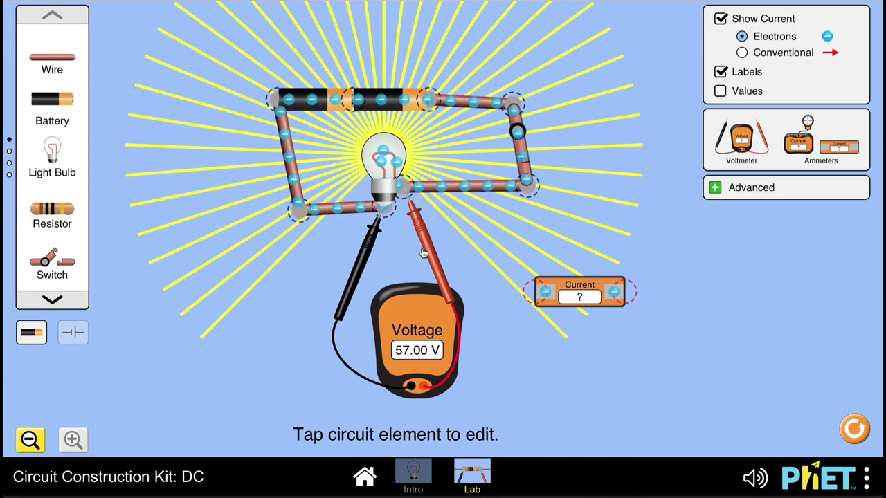
{"action": "left_click_drag", "start_coordinate": [595, 291], "coordinate": [585, 256]}
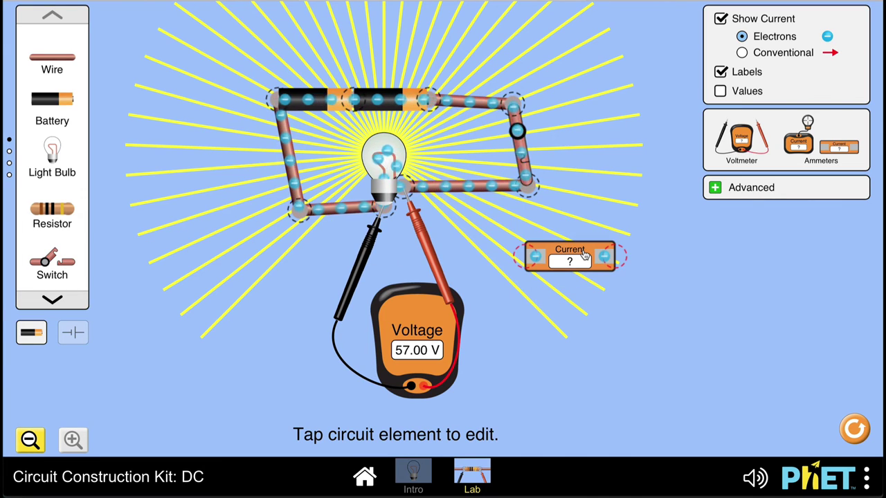
Step: Split the junction between the switch and the bulb's wire, and connect the in-line ammeter in series across the gap
{"action": "left_click", "coordinate": [528, 188]}
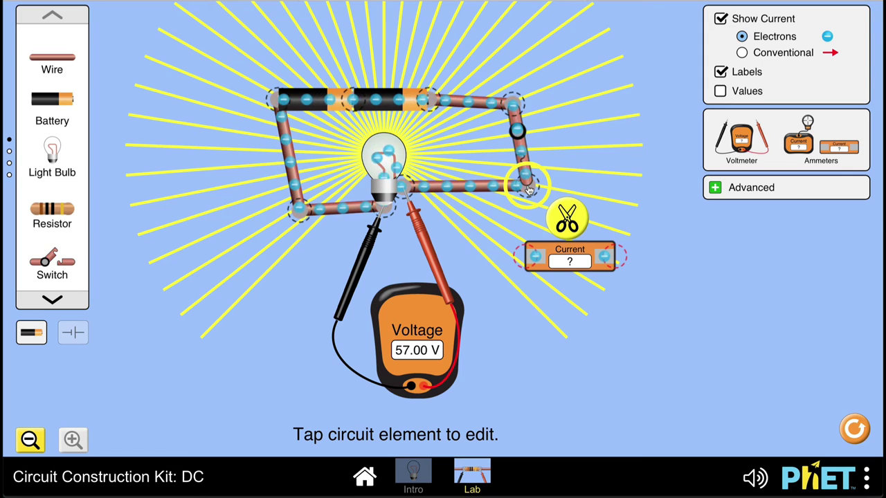
{"action": "left_click", "coordinate": [568, 219]}
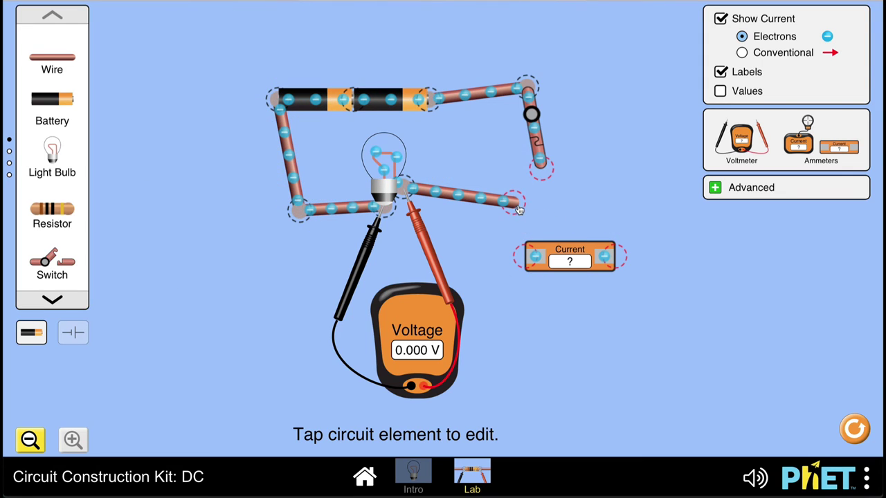
{"action": "left_click_drag", "start_coordinate": [519, 209], "coordinate": [519, 252]}
{"action": "left_click_drag", "start_coordinate": [541, 163], "coordinate": [616, 249]}
{"action": "left_click_drag", "start_coordinate": [578, 178], "coordinate": [593, 104]}
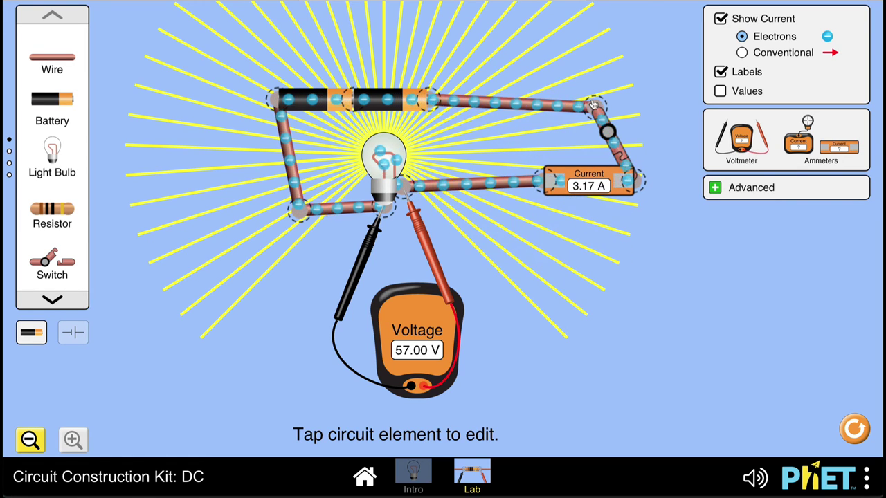
Step: Set the first battery's voltage to 76 volts
{"action": "left_click", "coordinate": [301, 101]}
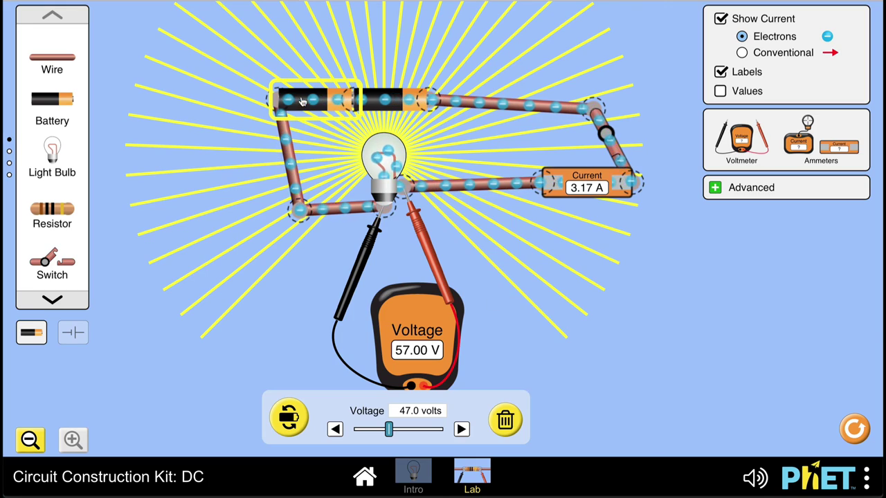
{"action": "left_click_drag", "start_coordinate": [388, 429], "coordinate": [411, 431]}
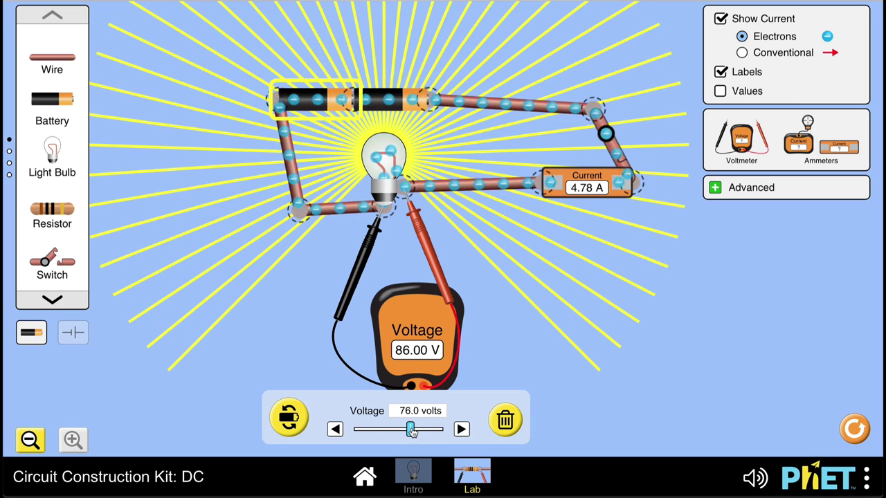